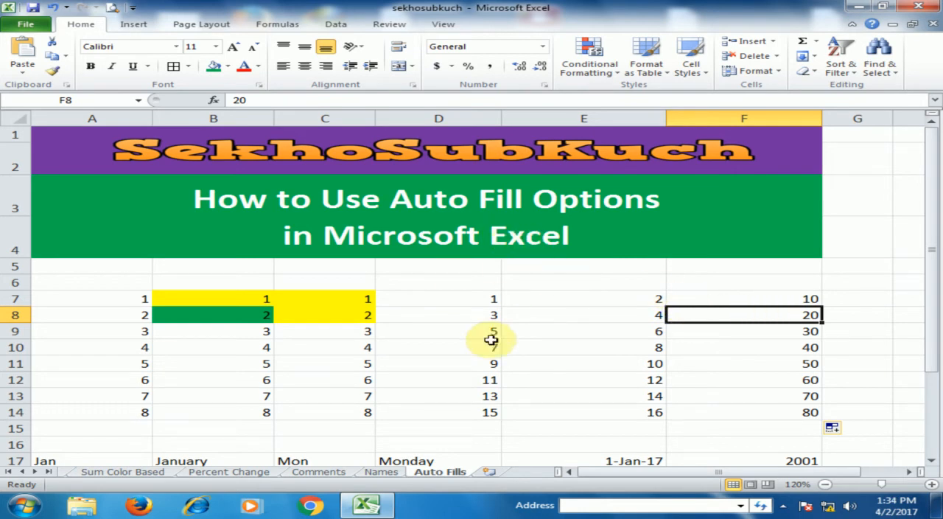
Auto-fill the abbreviated month series from Jan in A17 down to A28
scroll(461, 327, "down", 2)
scroll(460, 327, "down", 1)
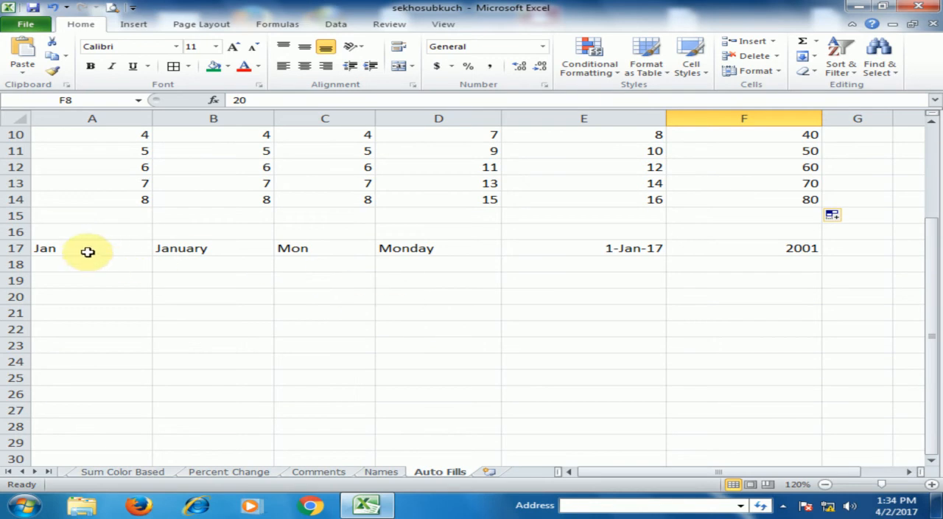
left_click(65, 249)
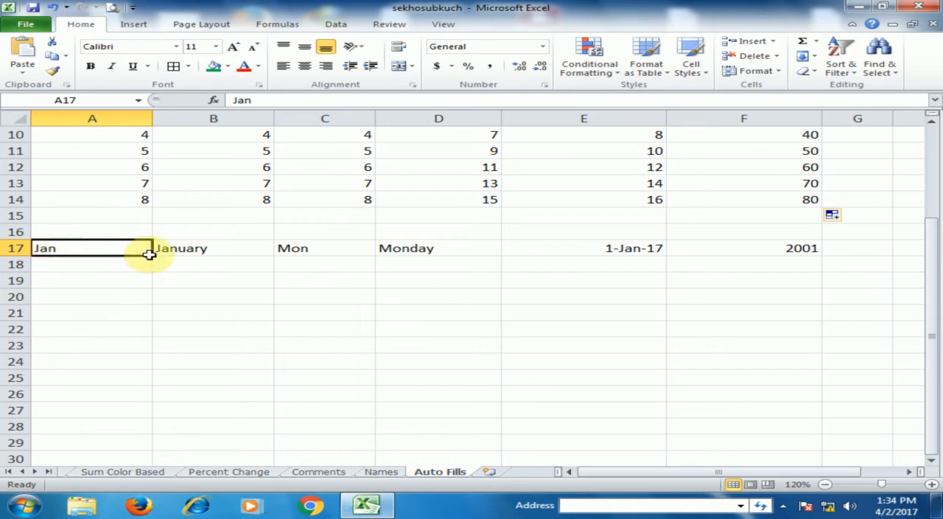
left_click_drag(152, 256, 134, 435)
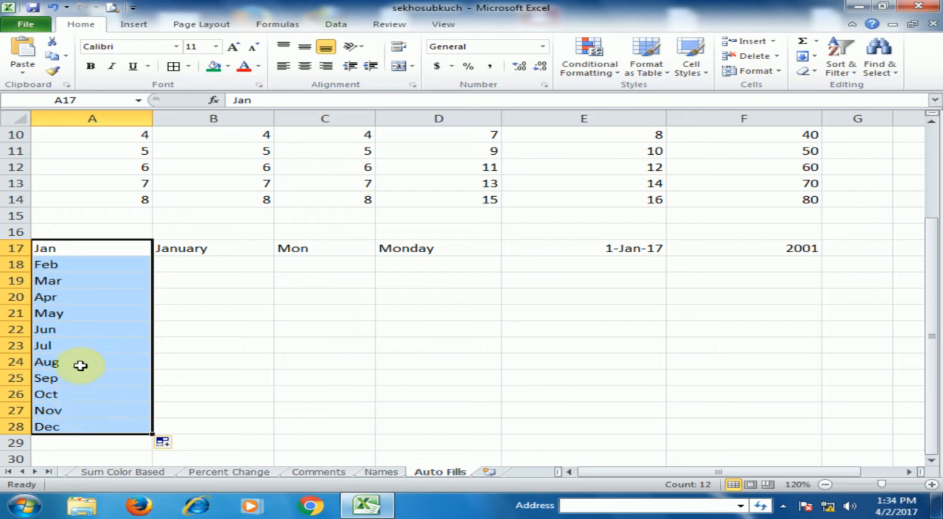
Auto-fill the full month name series from January in B17 down to B28
left_click(250, 294)
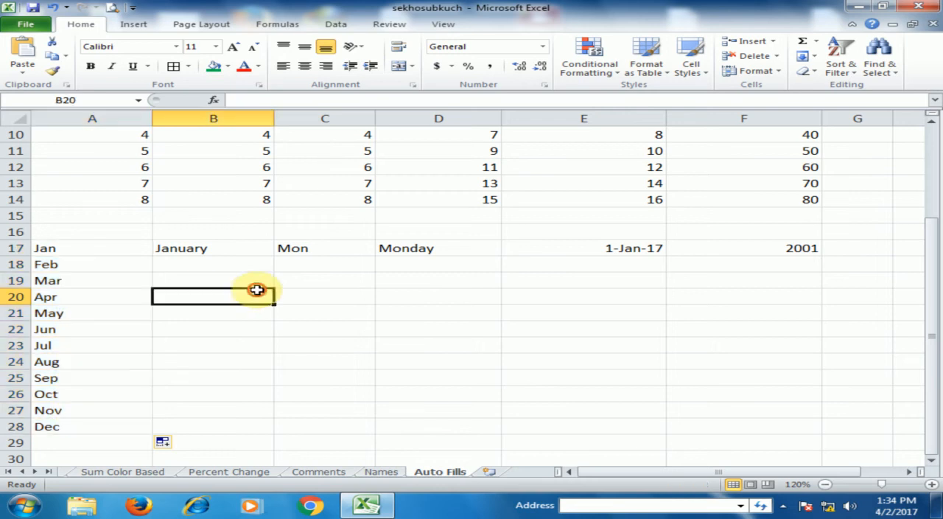
left_click(178, 247)
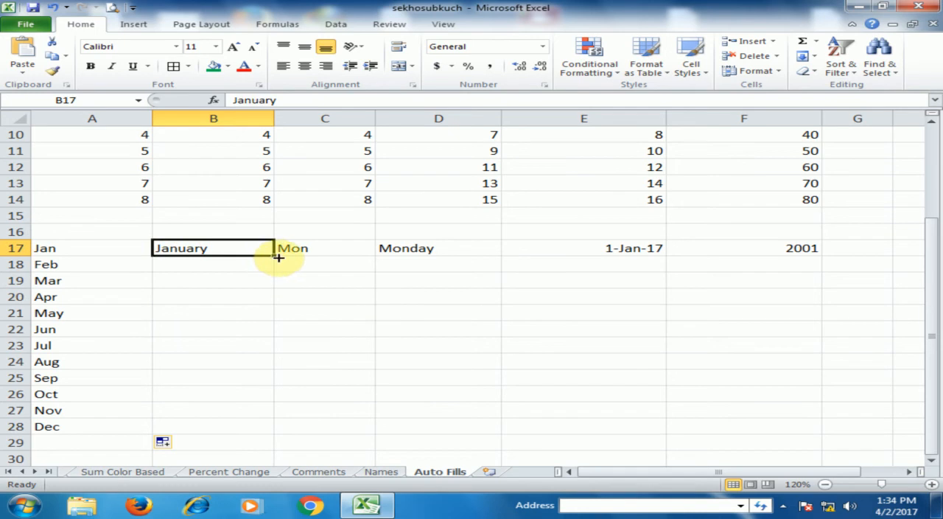
left_click_drag(276, 257, 252, 429)
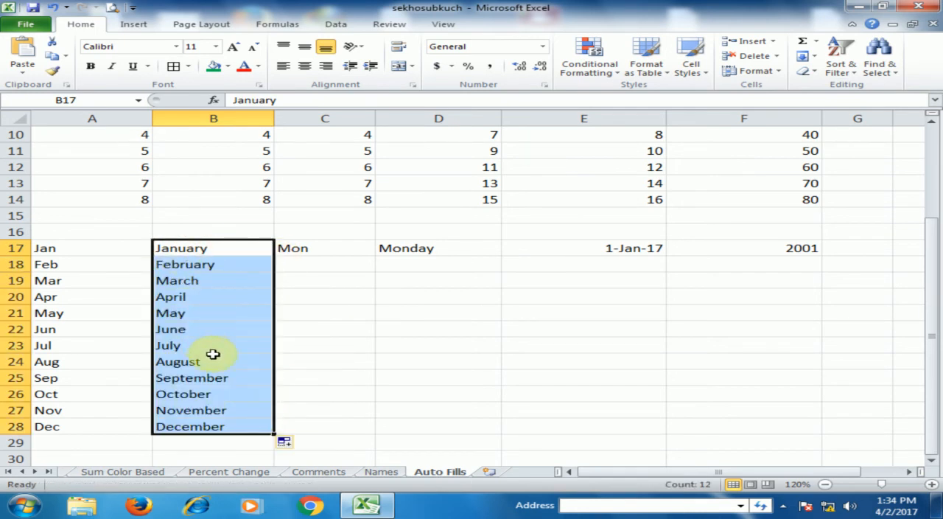
Auto-fill the weekday series from Mon in C17 down to C28 and from Monday in D17 down to D23
left_click(332, 249)
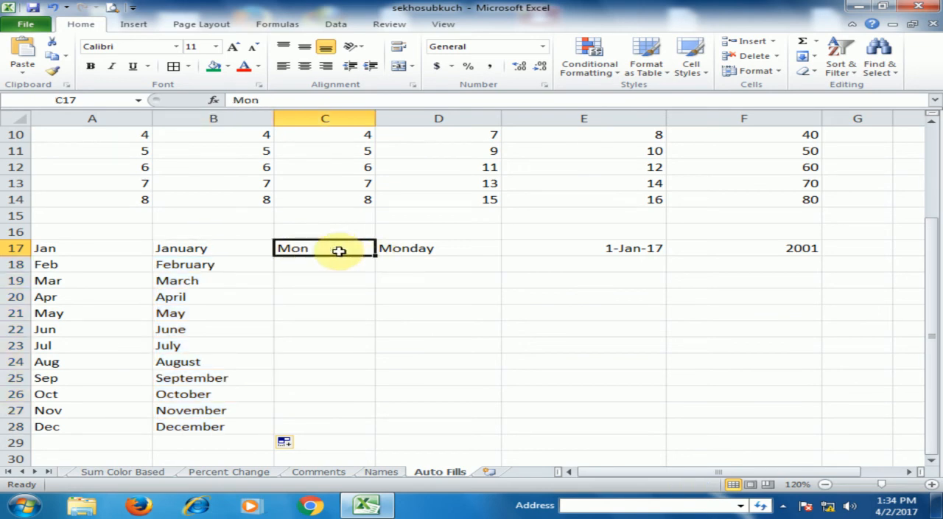
left_click_drag(374, 256, 361, 433)
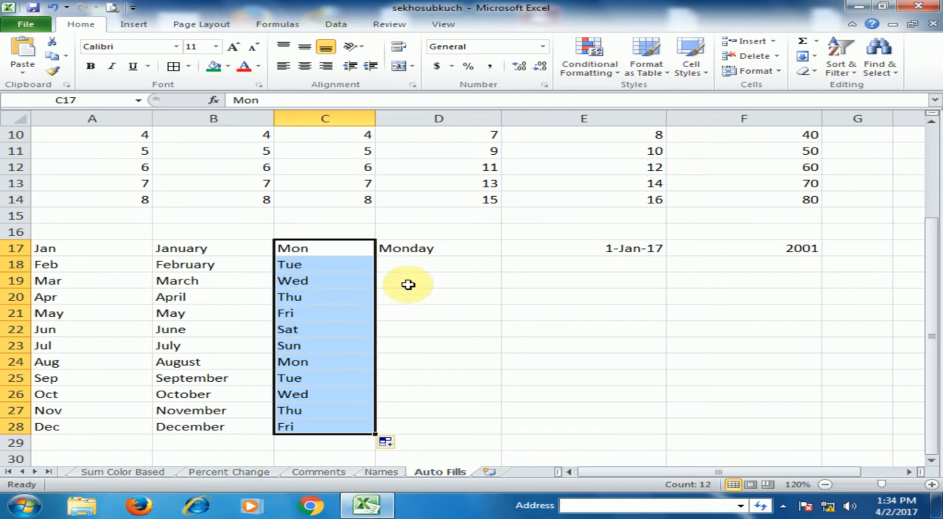
left_click(413, 248)
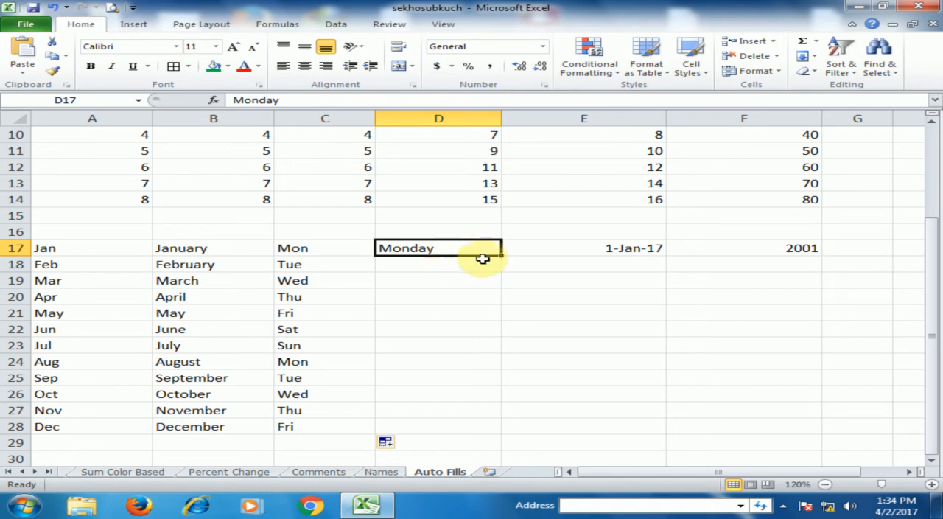
left_click_drag(503, 255, 485, 352)
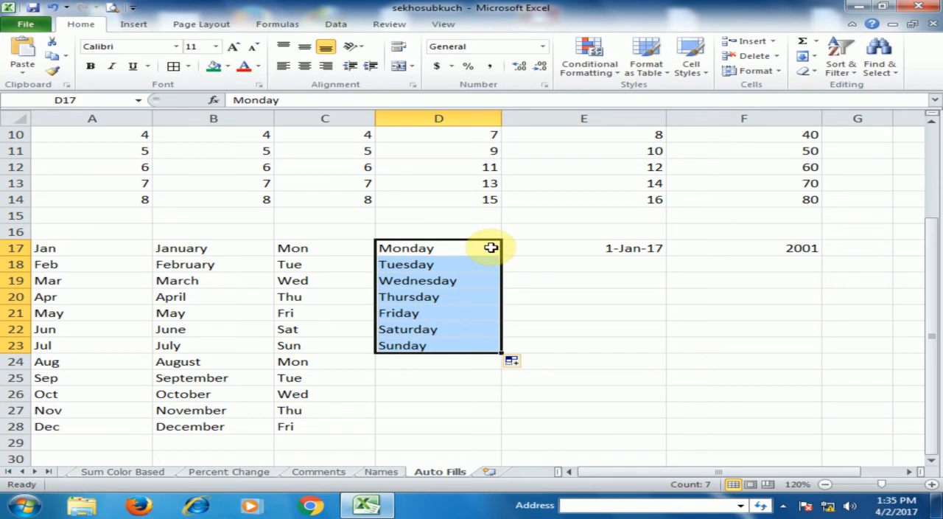
Auto-fill the daily date series from 1-Jan-17 in E17 down to E26
left_click(605, 248)
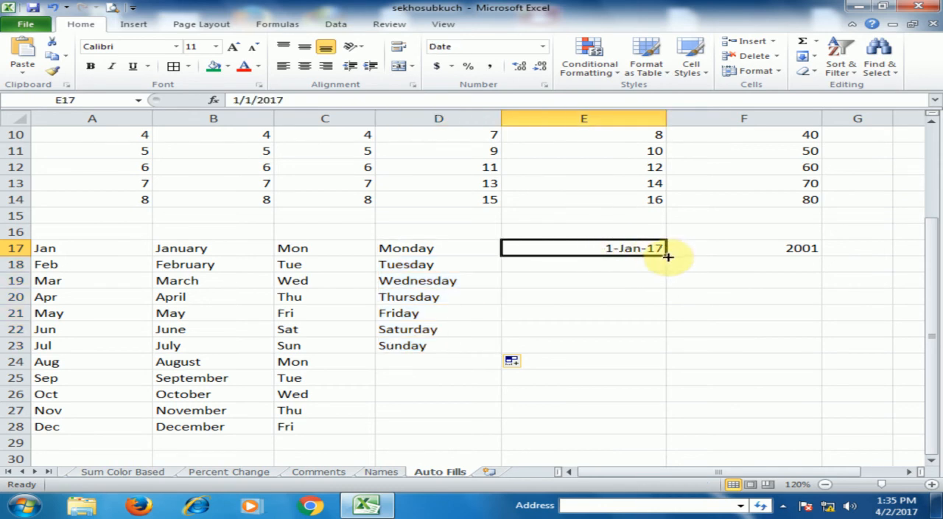
left_click_drag(667, 254, 667, 255)
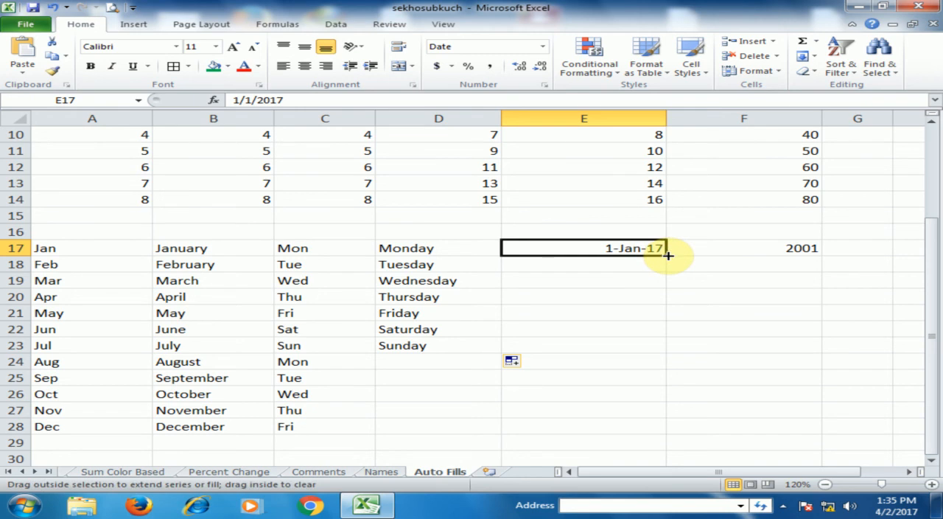
left_click_drag(667, 254, 667, 398)
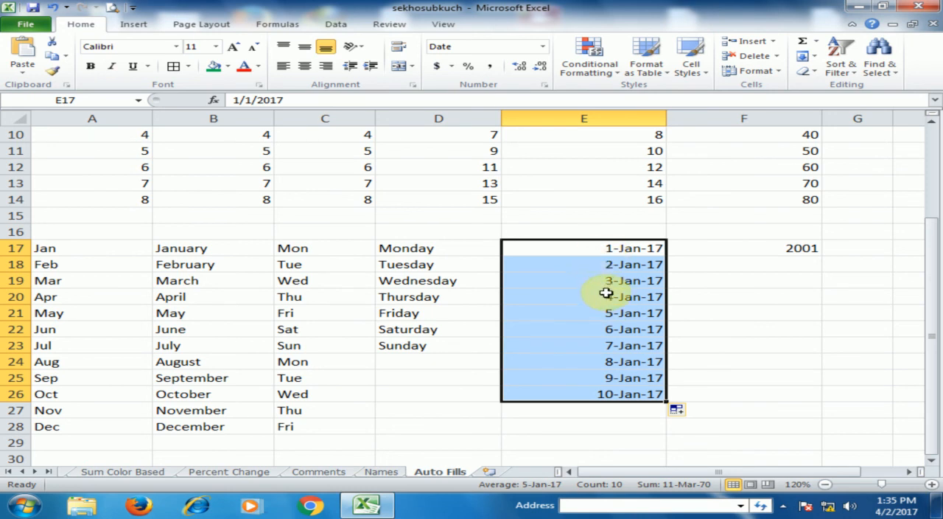
Try the Fill Months and Fill Years options on the dates in E17:E26, restoring Fill Series at the end
left_click(693, 414)
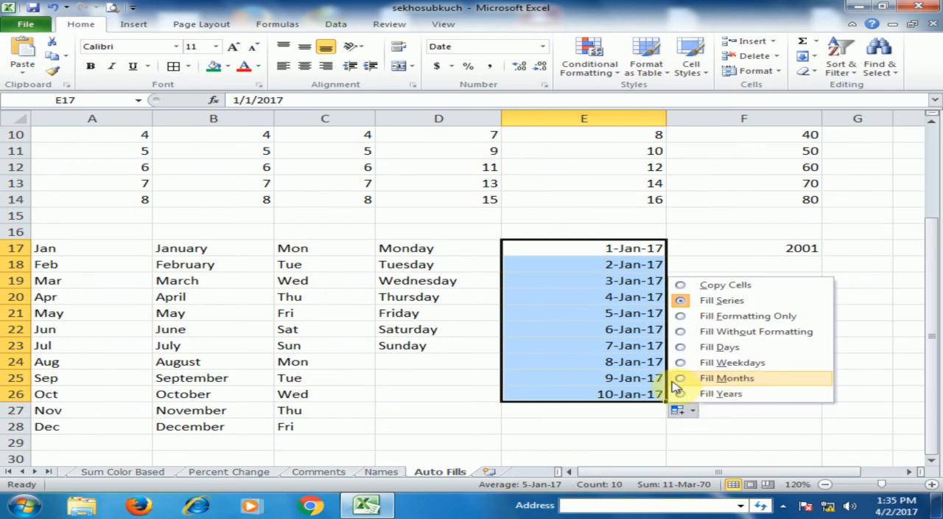
left_click(686, 380)
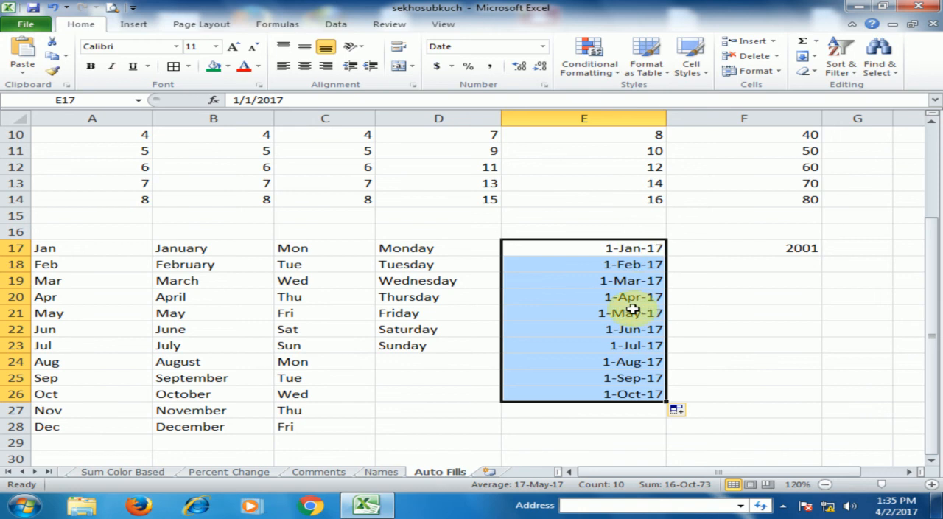
left_click(683, 413)
left_click(688, 394)
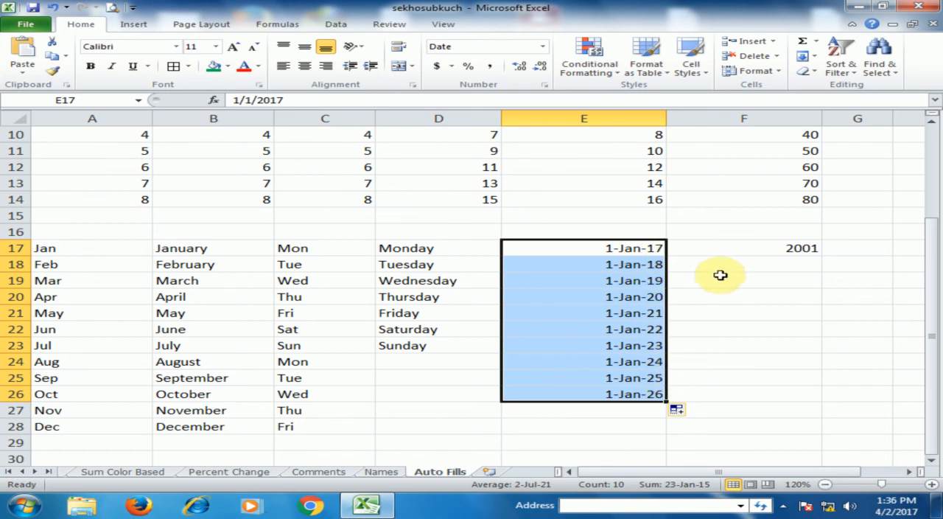
left_click(677, 410)
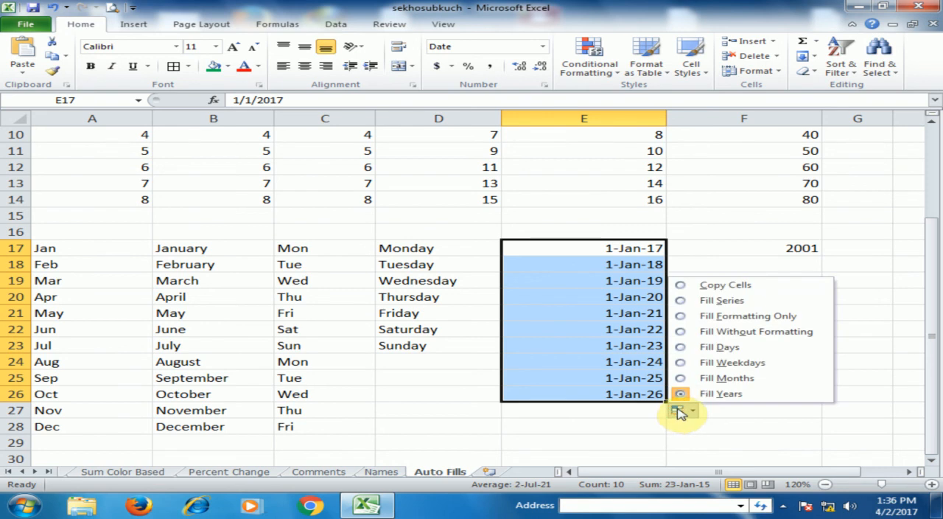
left_click(684, 301)
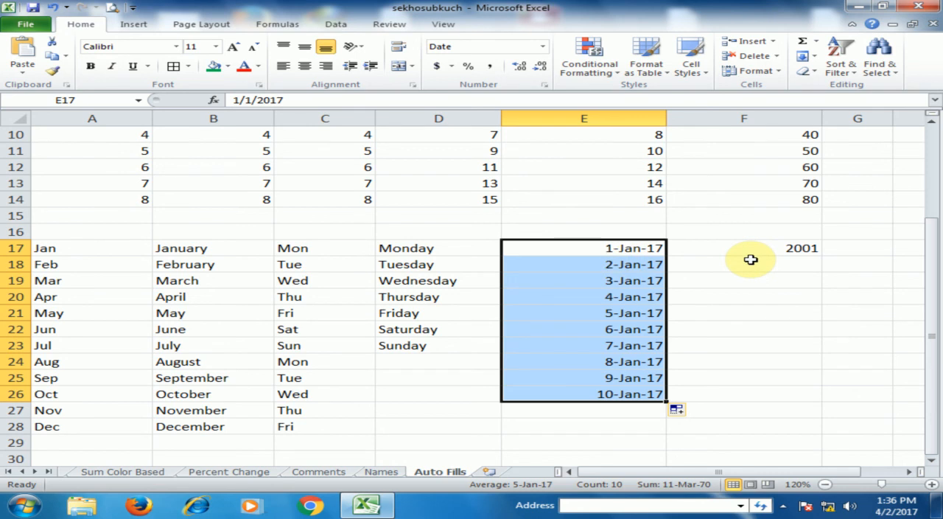
left_click(750, 264)
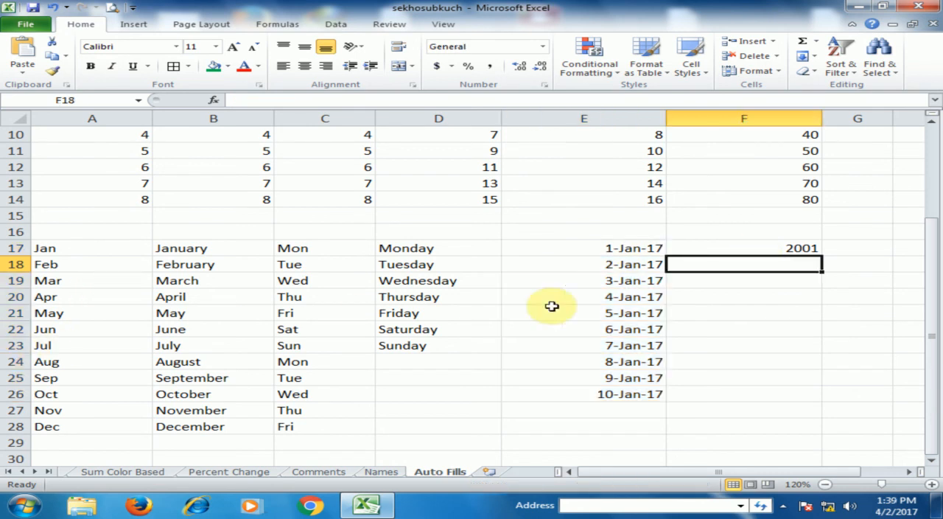
left_click(784, 248)
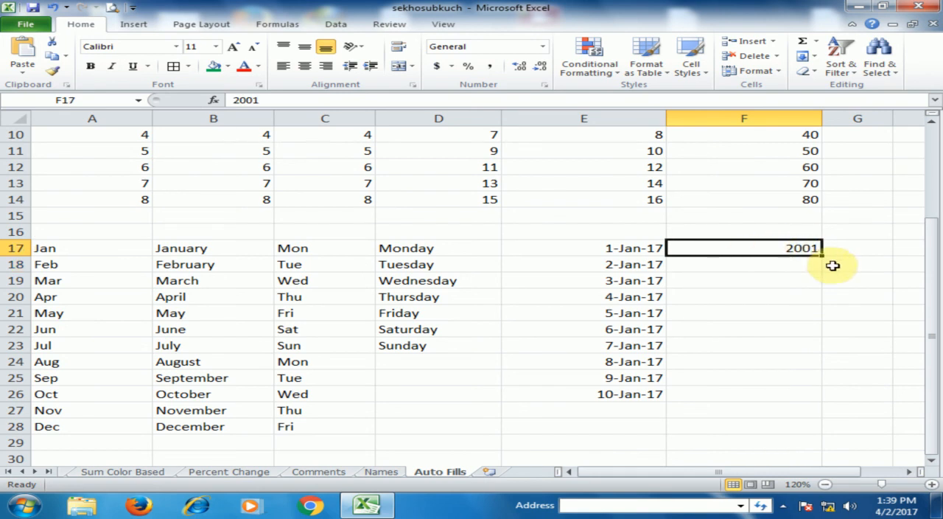
left_click_drag(821, 256, 813, 355)
key("Delete")
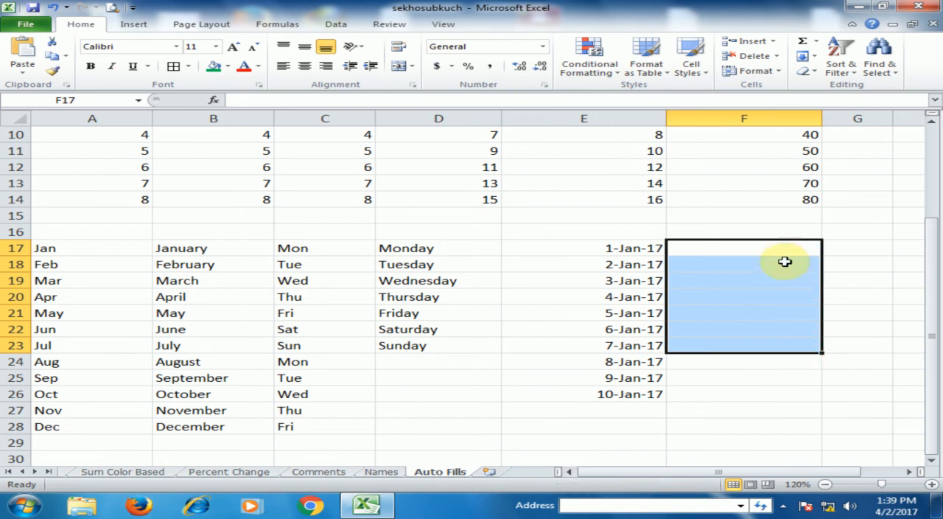
left_click(782, 244)
key("ctrl+z")
key("ctrl+z")
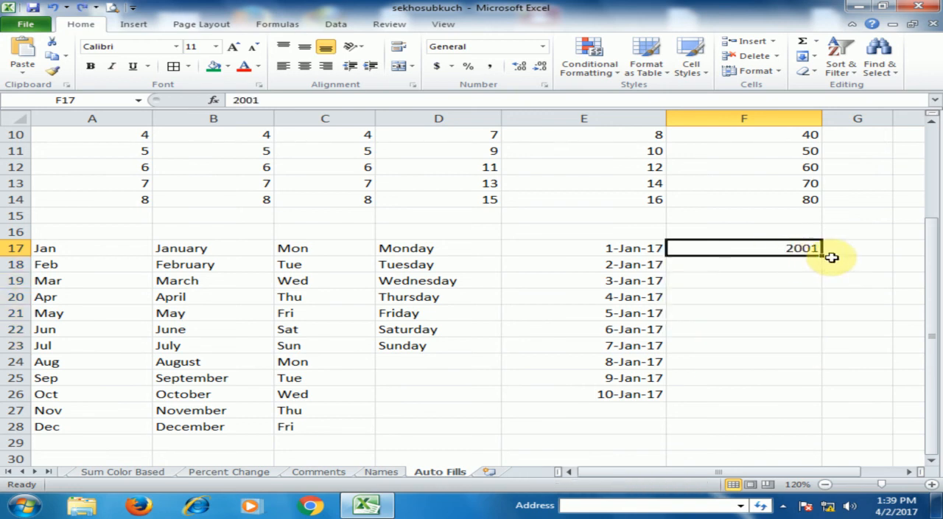
Auto-fill the year series from 2001 in F17 down to F26, ending at 2010
left_click_drag(824, 254, 810, 400)
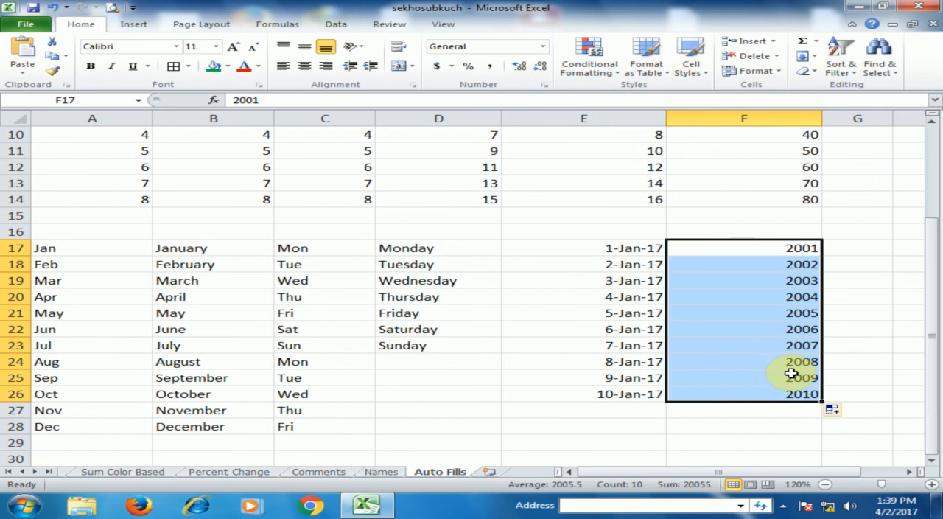
left_click(806, 248)
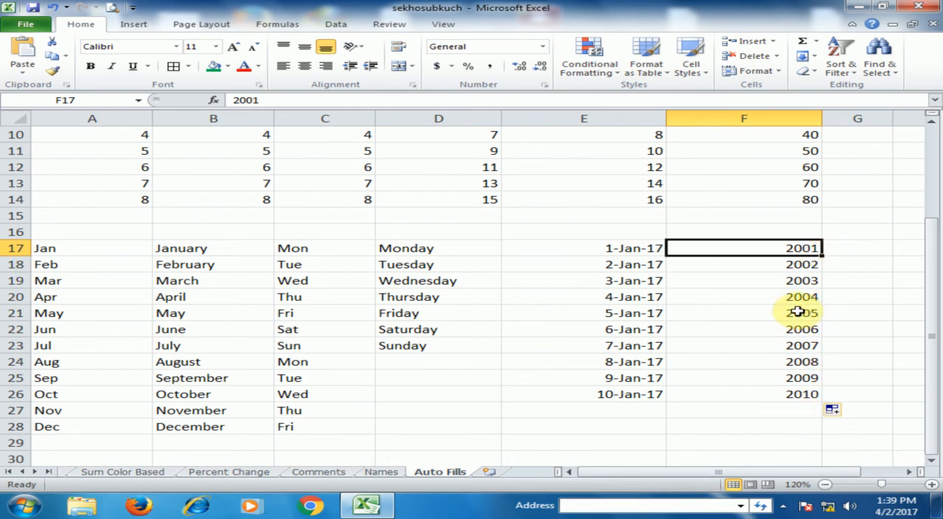
Auto-fill the number series from A7:A8 down to A14 once more
scroll(126, 214, "up", 3)
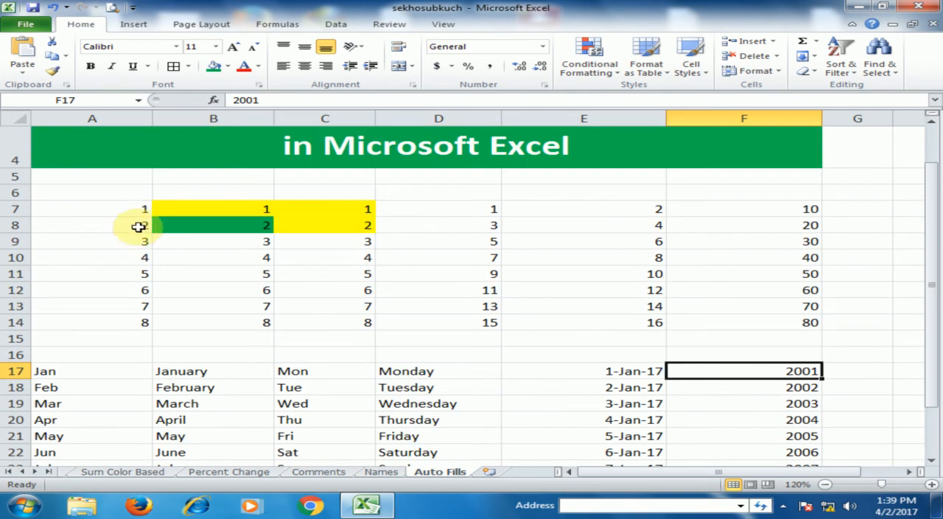
left_click_drag(136, 228, 160, 329)
left_click(135, 209)
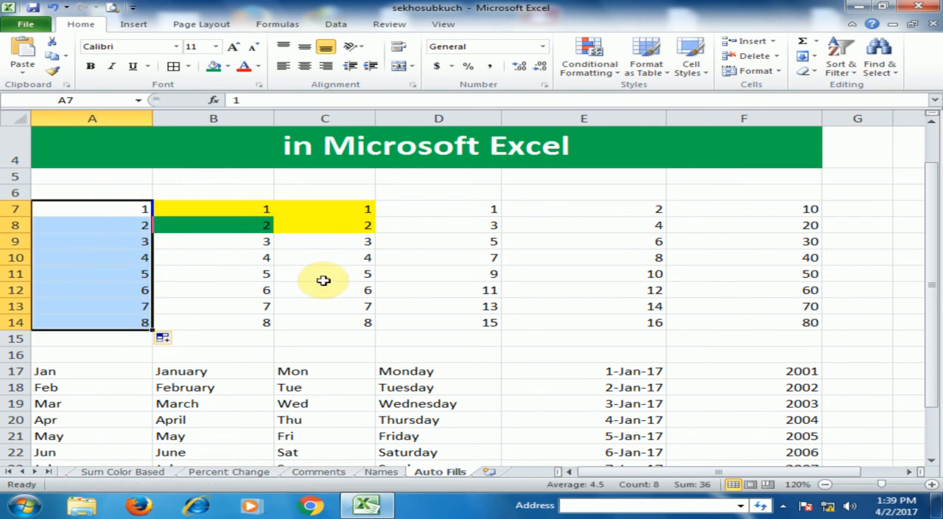
scroll(323, 280, "down", 1)
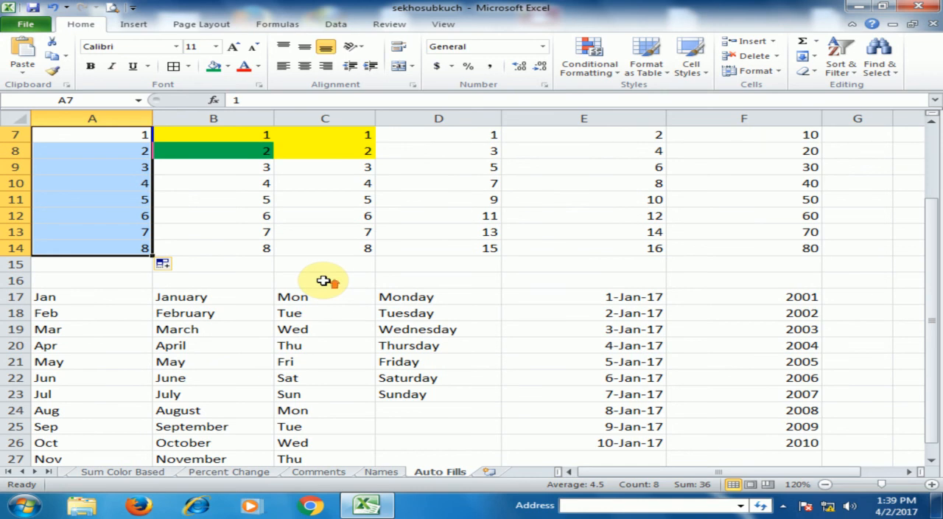
scroll(324, 280, "up", 2)
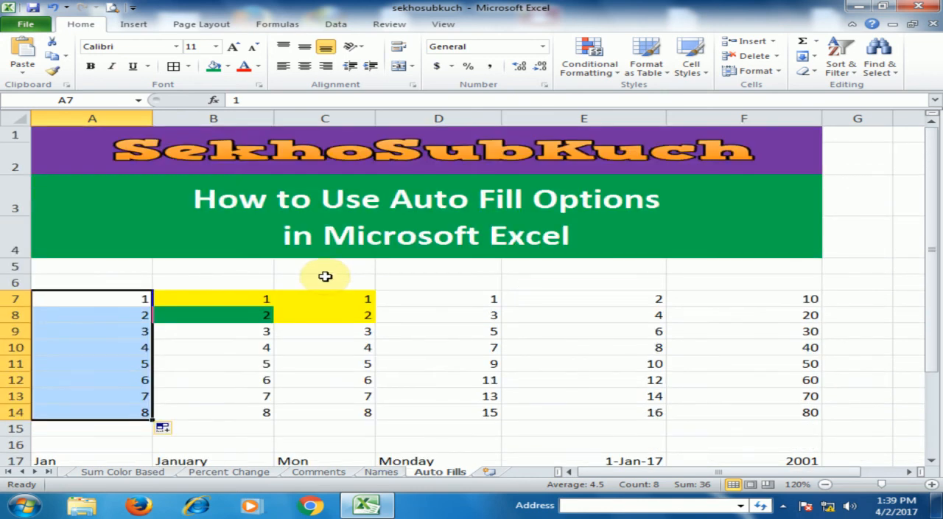